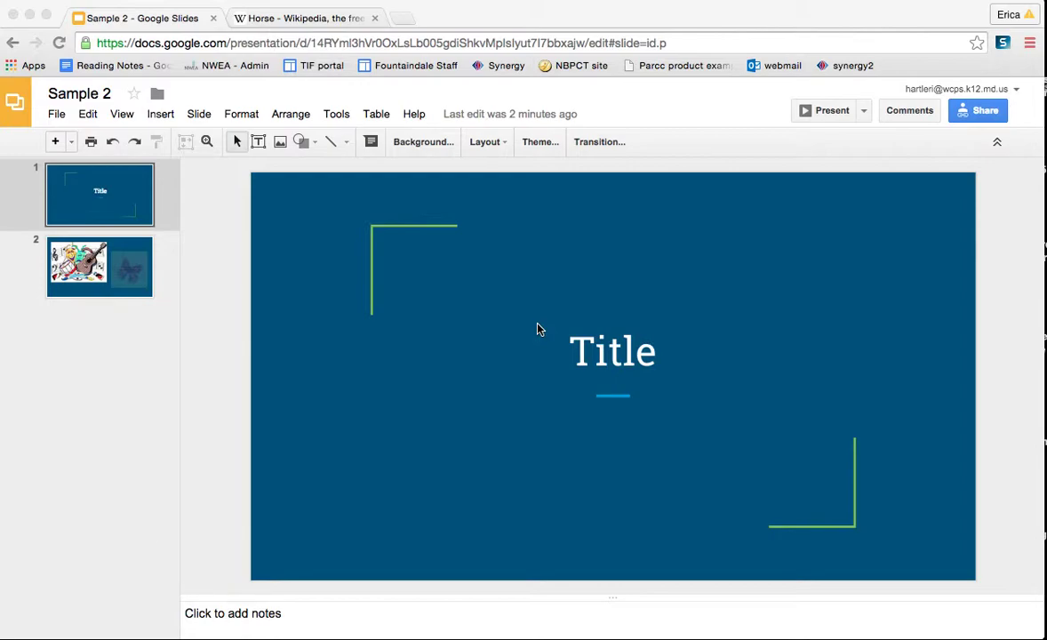
Step: Leave Sample 2 for the Slides home page, then open and close the app navigation list
left_click(14, 107)
left_click(13, 105)
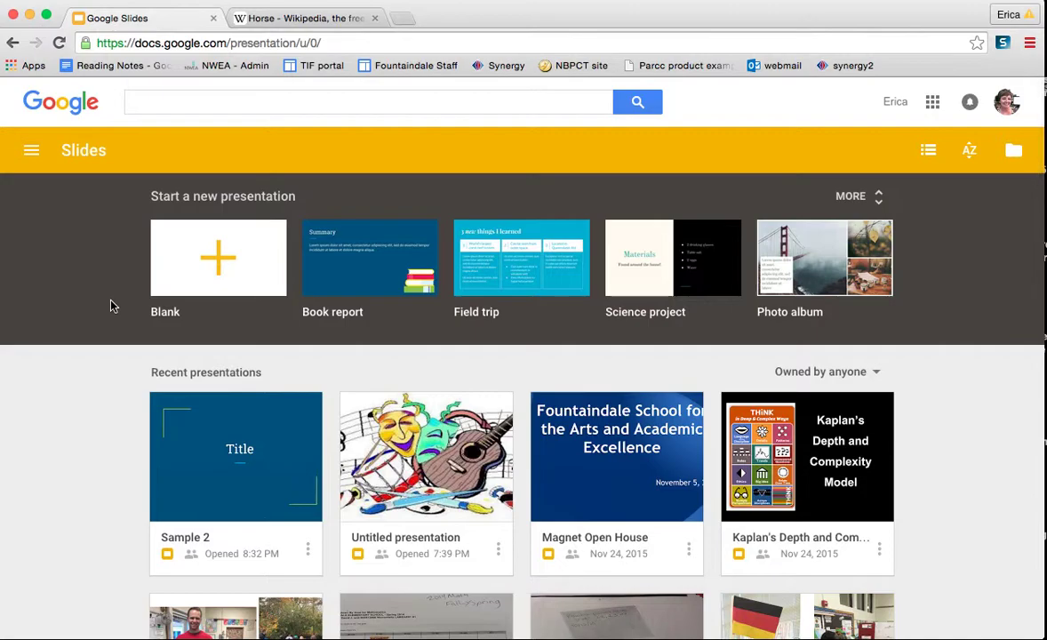
scroll(111, 305, "down", 12)
scroll(111, 306, "up", 15)
left_click(34, 159)
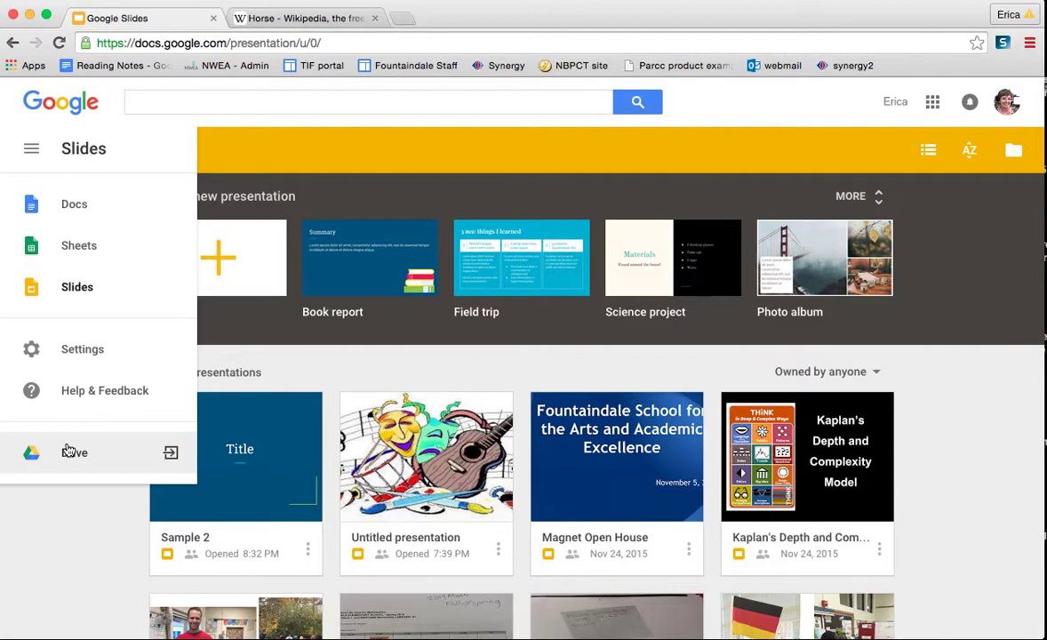
left_click(30, 153)
Step: Reopen Sample 2 and add a new slide after slide 2 from the Slide menu
left_click(232, 530)
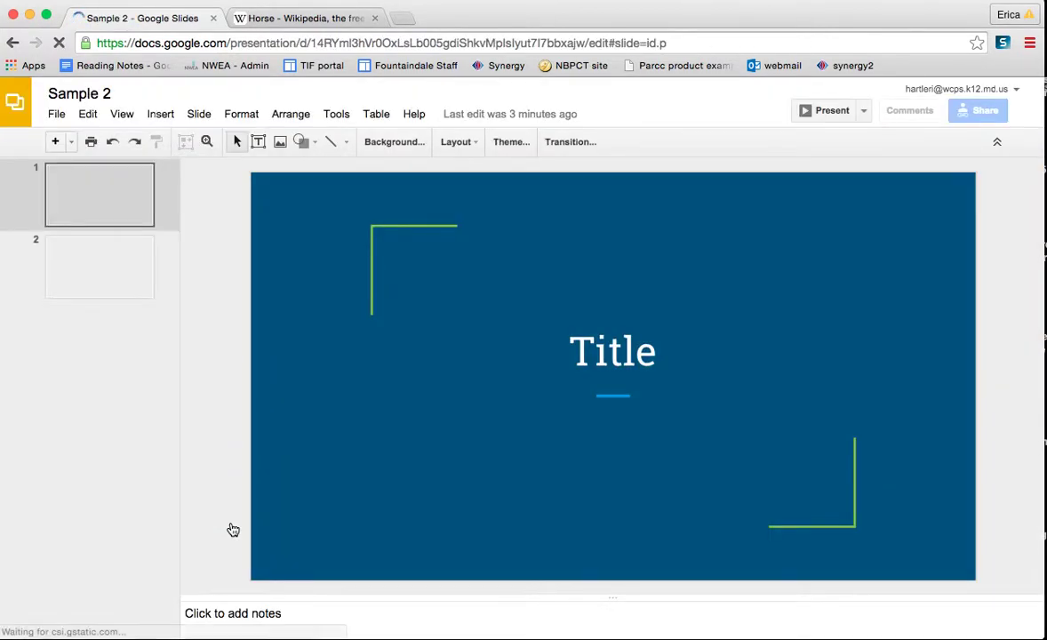
left_click(101, 269)
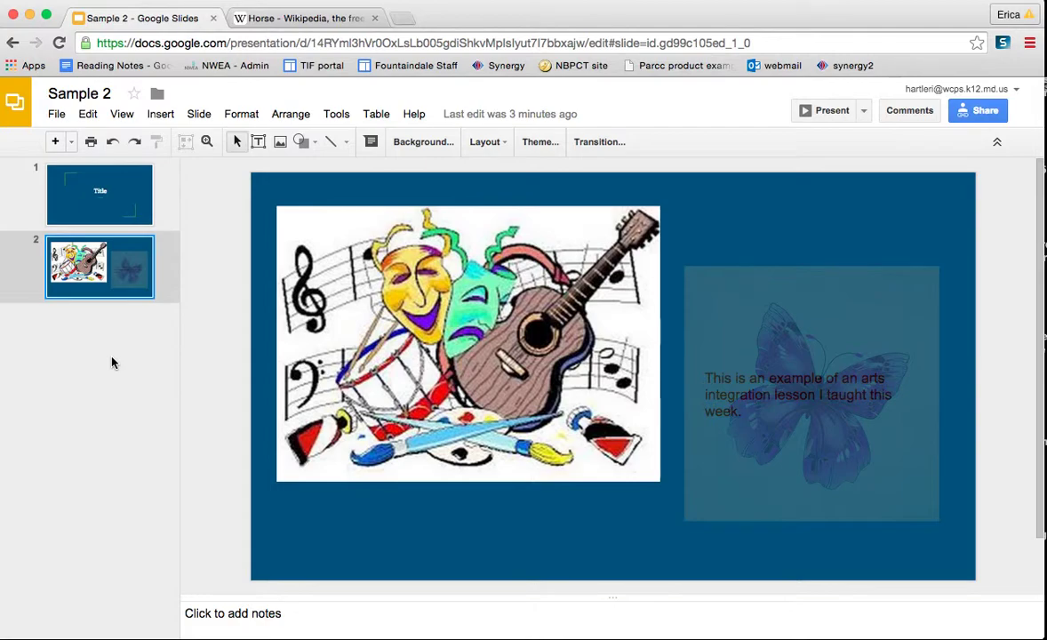
left_click(199, 113)
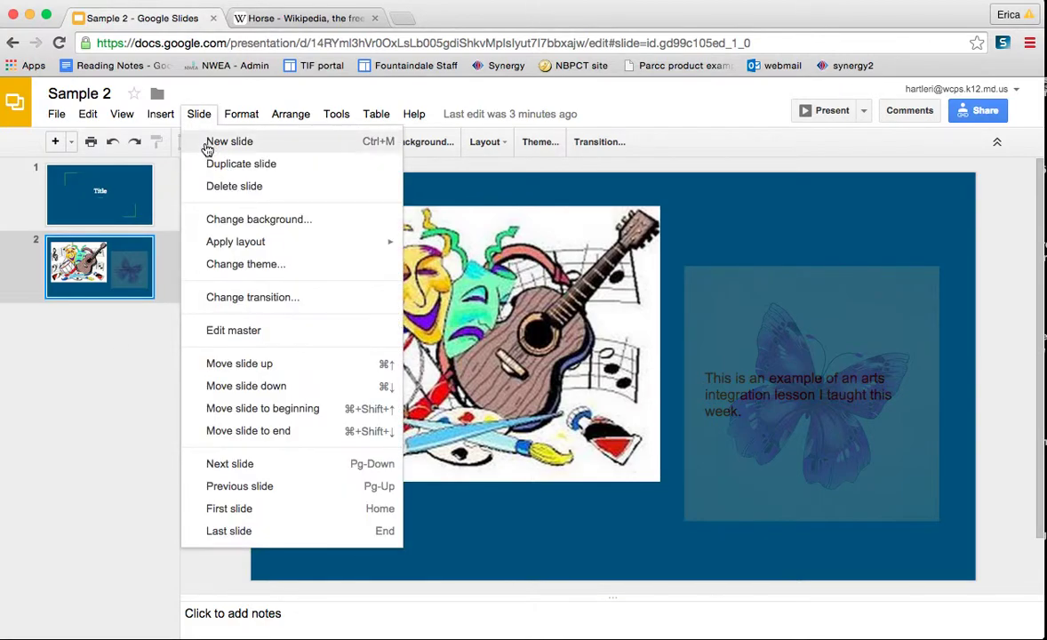
left_click(207, 144)
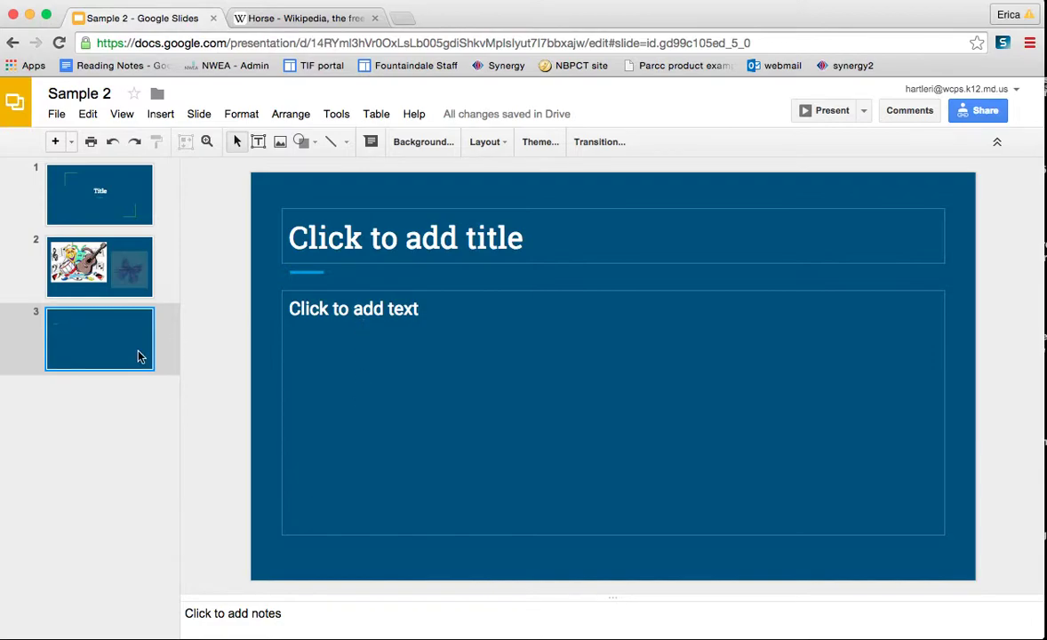
Step: Apply the Caption layout to slide 3 from Slide > Apply layout
left_click(194, 119)
mouse_move(249, 241)
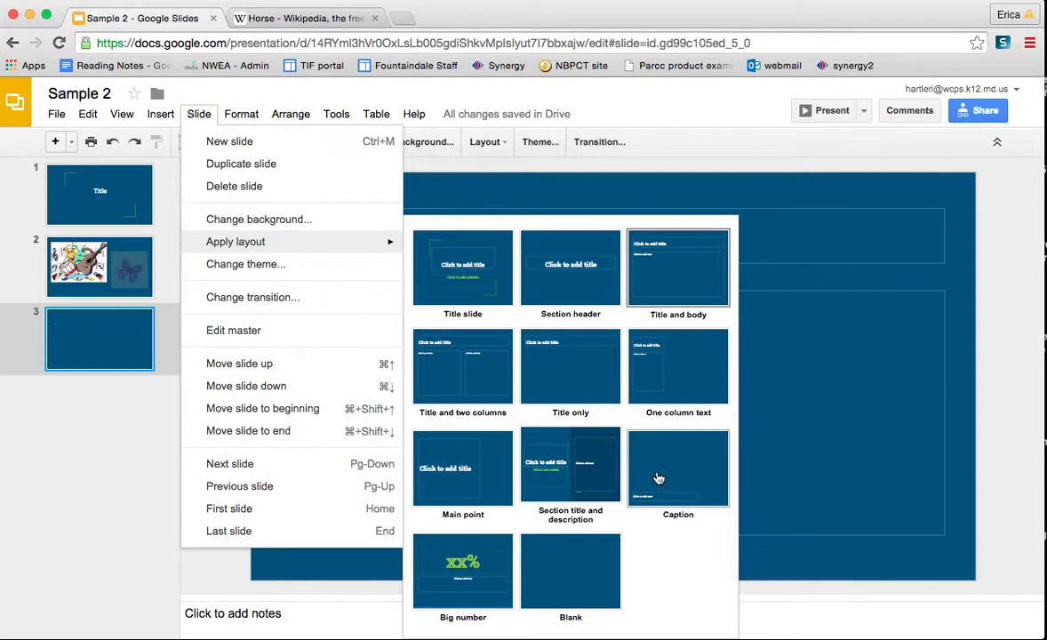
left_click(670, 468)
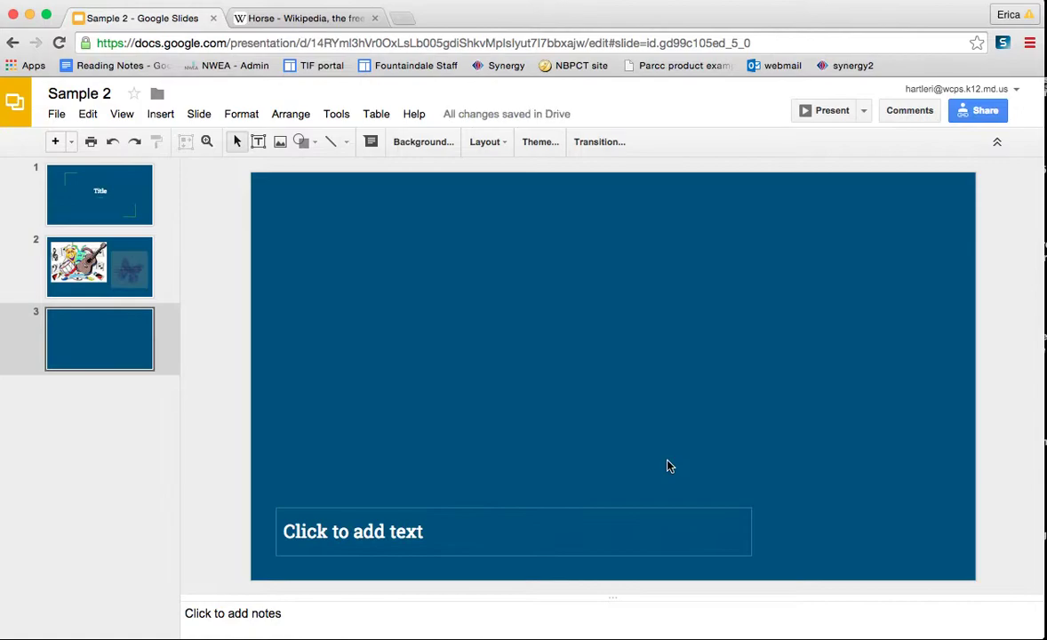
Step: Show the basic shapes palette under Insert > Shape > Shapes
left_click(161, 116)
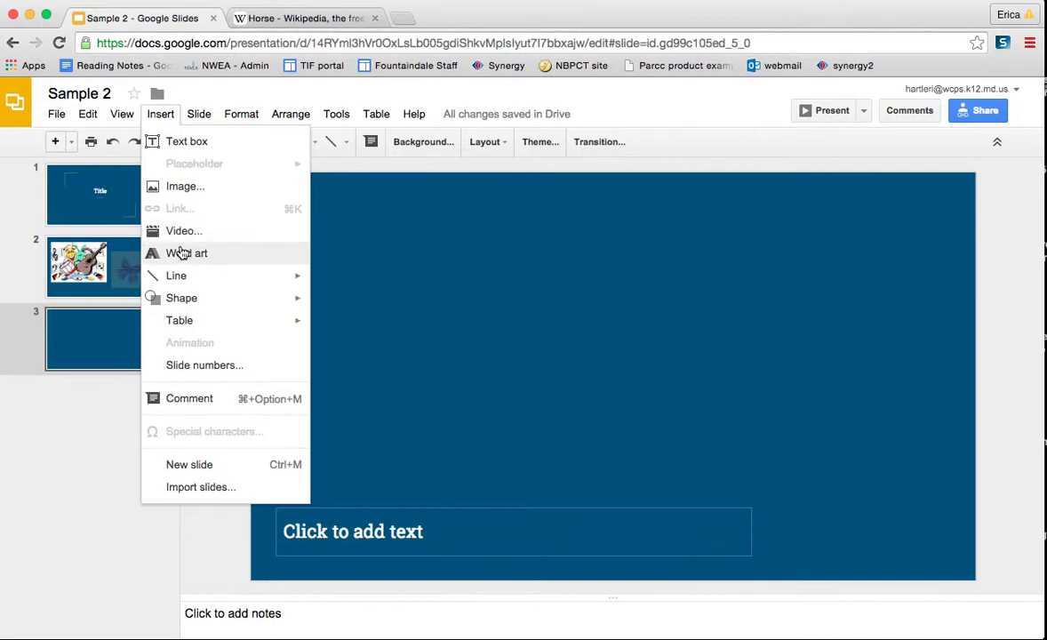
mouse_move(194, 281)
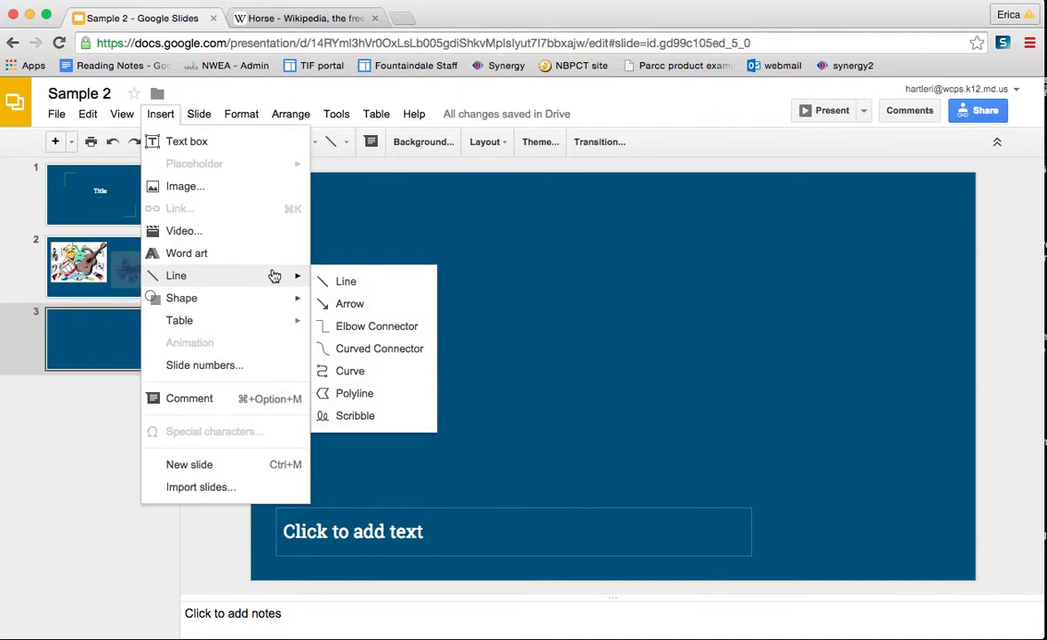
mouse_move(266, 294)
mouse_move(346, 310)
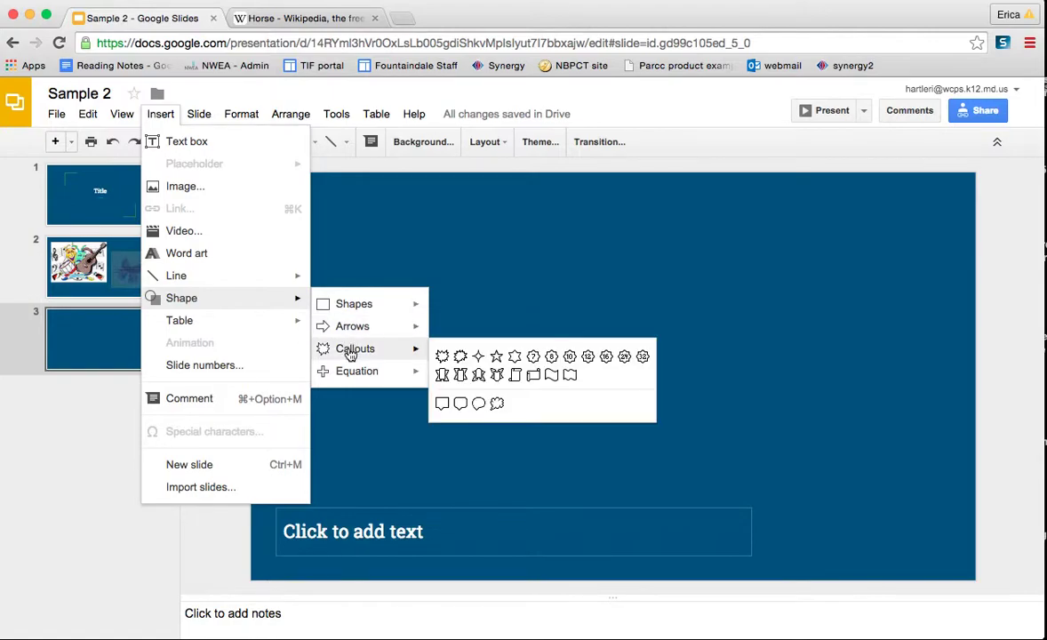
mouse_move(303, 332)
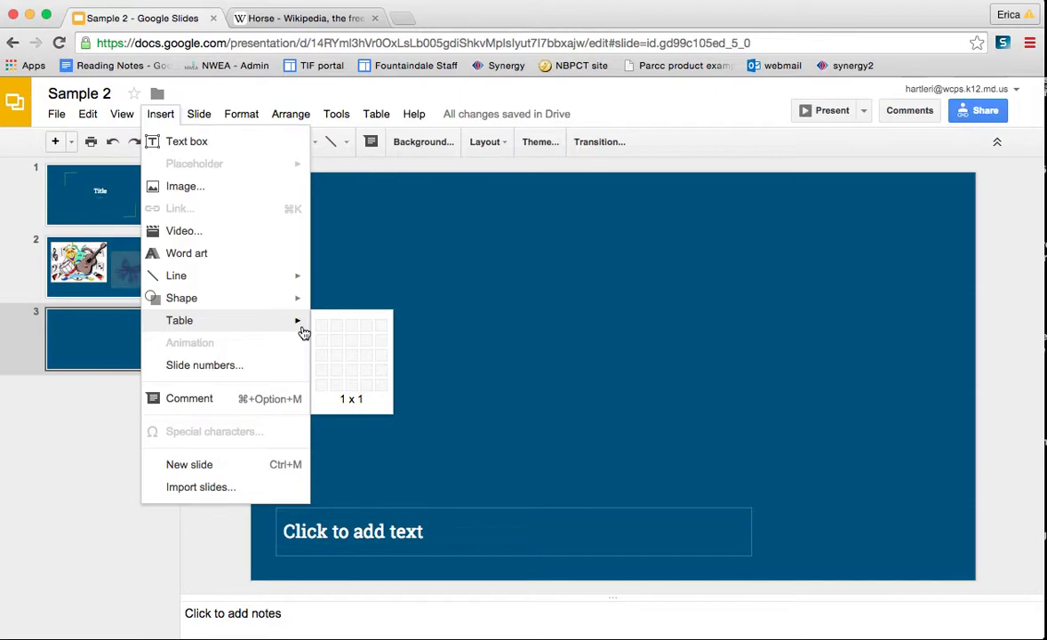
mouse_move(298, 298)
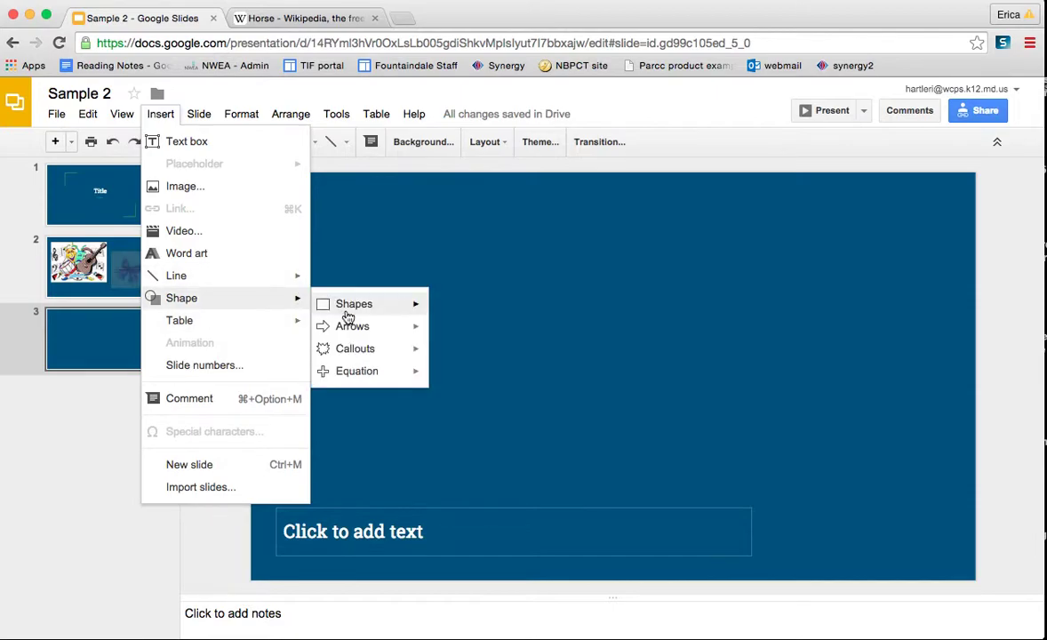
mouse_move(391, 307)
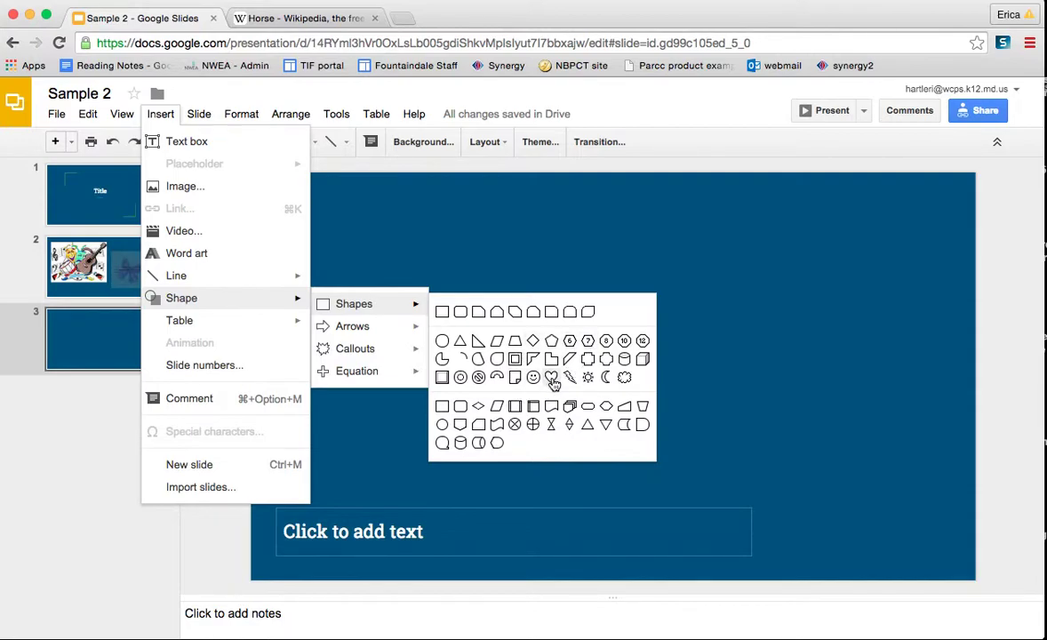
Step: Draw a heart with dark teal fill and black outline, positioned toward the upper-left
left_click(552, 379)
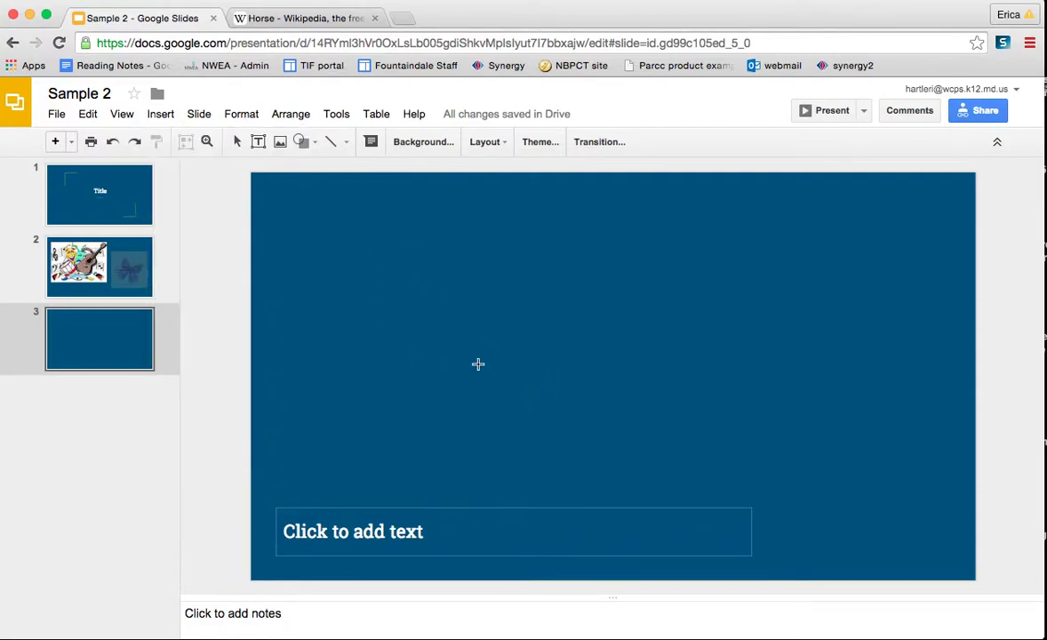
left_click_drag(374, 253, 607, 456)
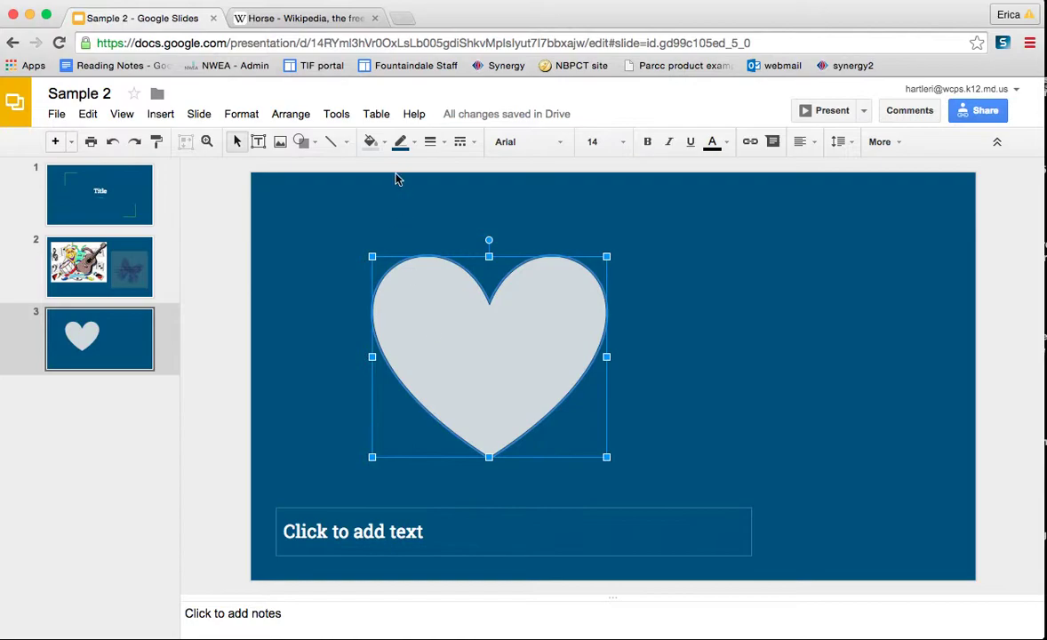
left_click(371, 143)
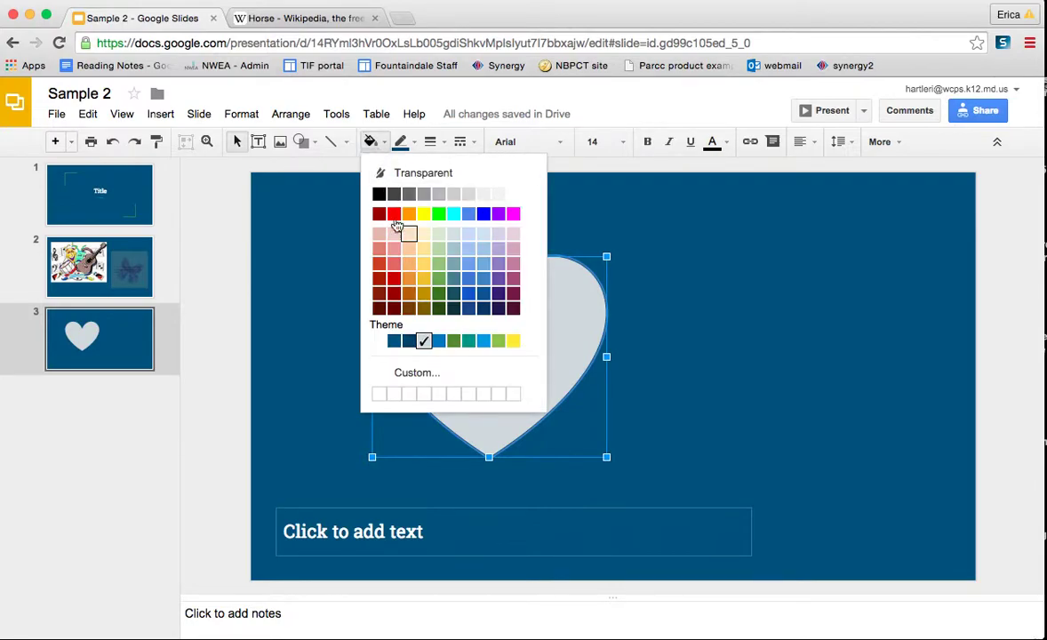
left_click(454, 294)
left_click(407, 145)
left_click(412, 198)
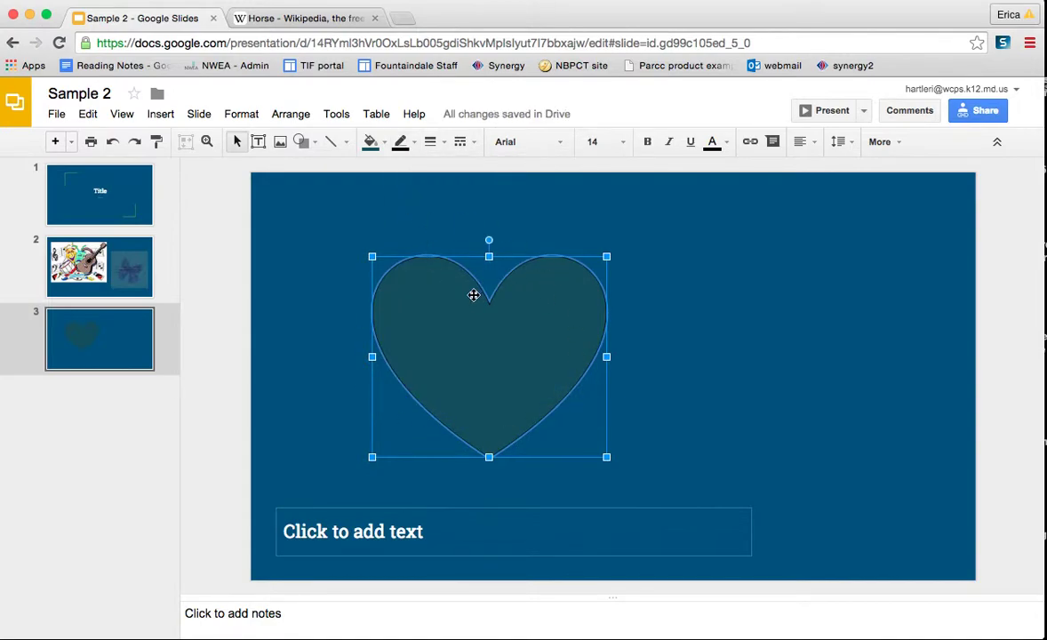
left_click_drag(475, 294, 411, 250)
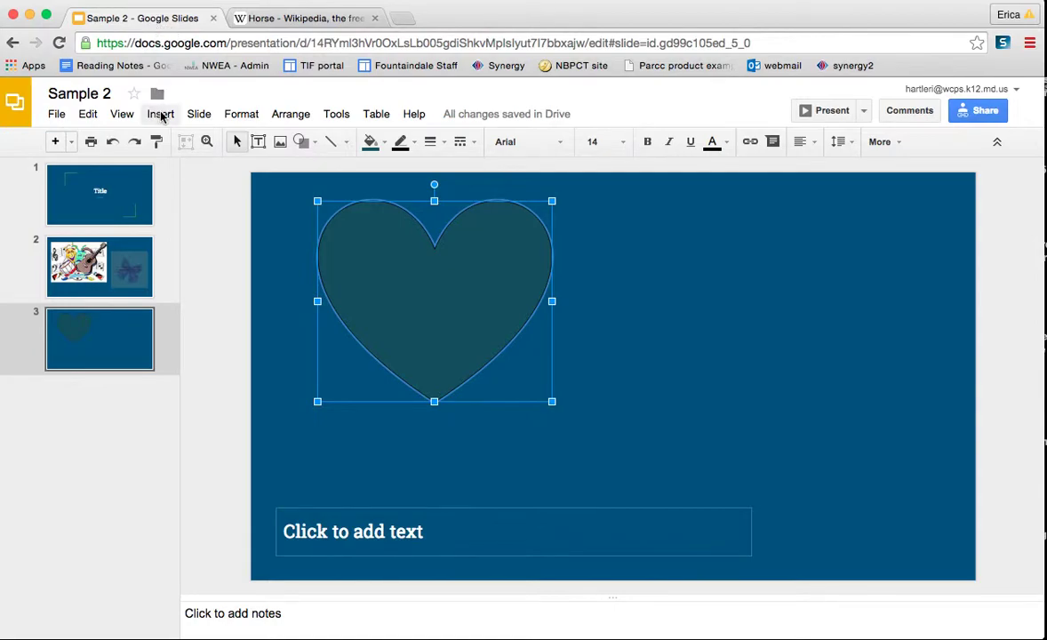
Step: Open and close the Slide numbers settings from Insert, then select and deselect the heart
left_click(161, 115)
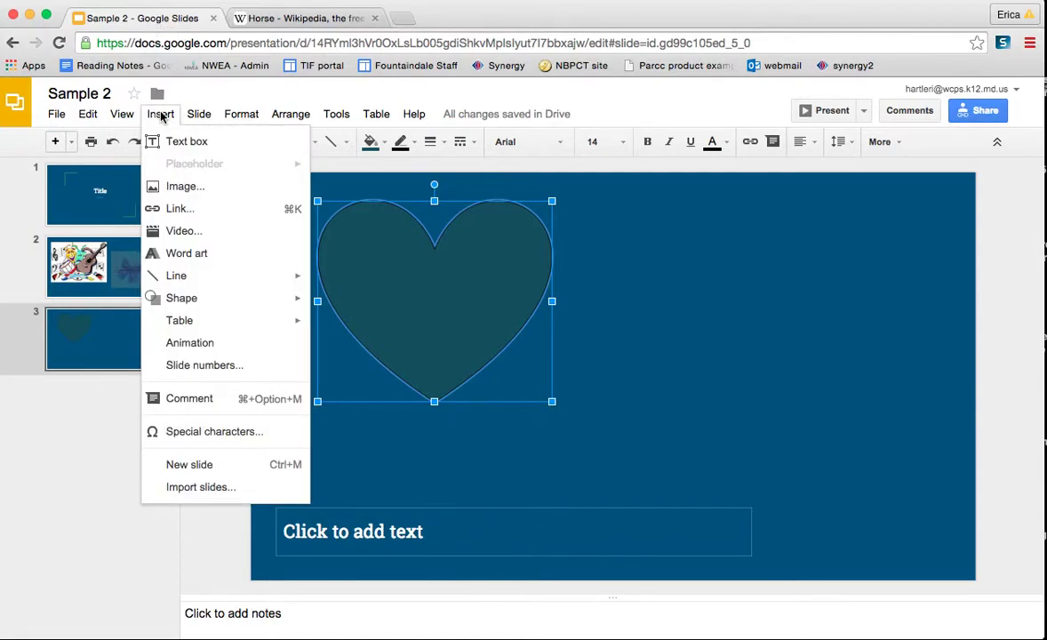
left_click(666, 373)
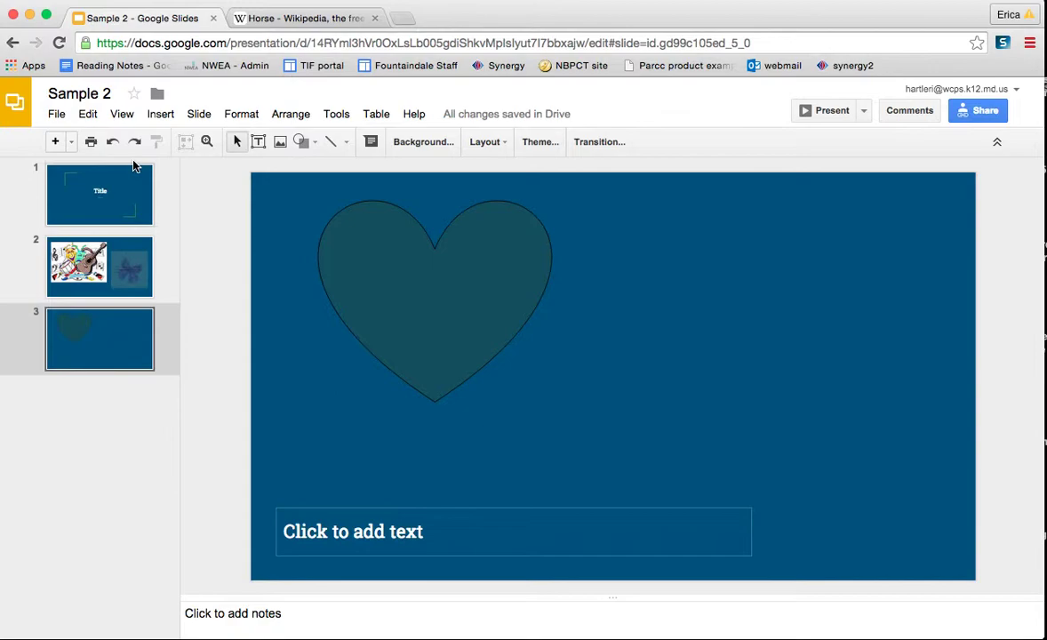
left_click(162, 116)
left_click(210, 368)
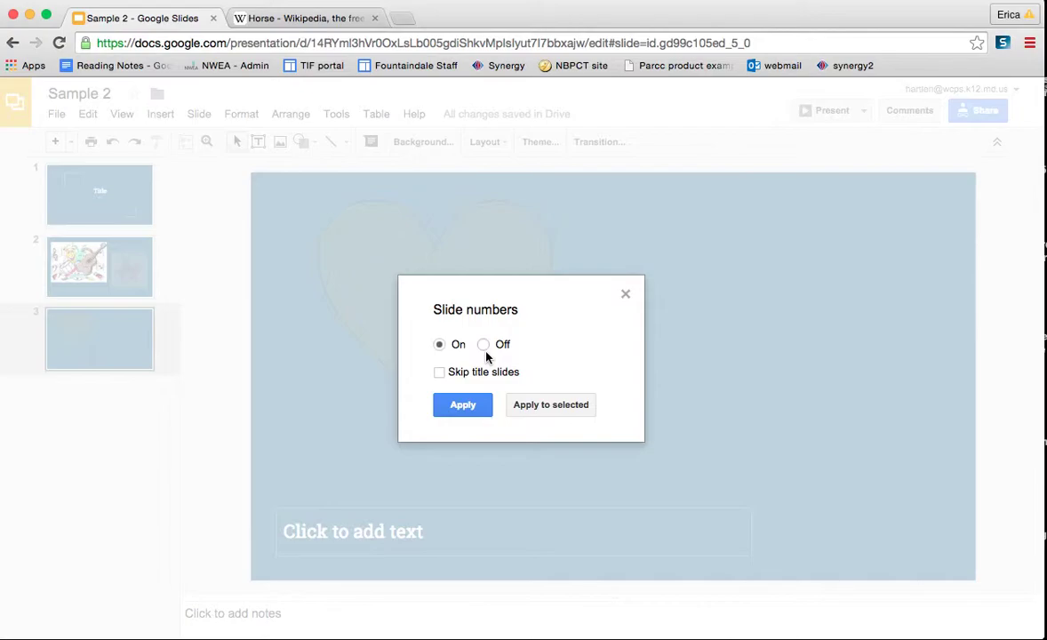
left_click(626, 296)
left_click(461, 304)
left_click(615, 372)
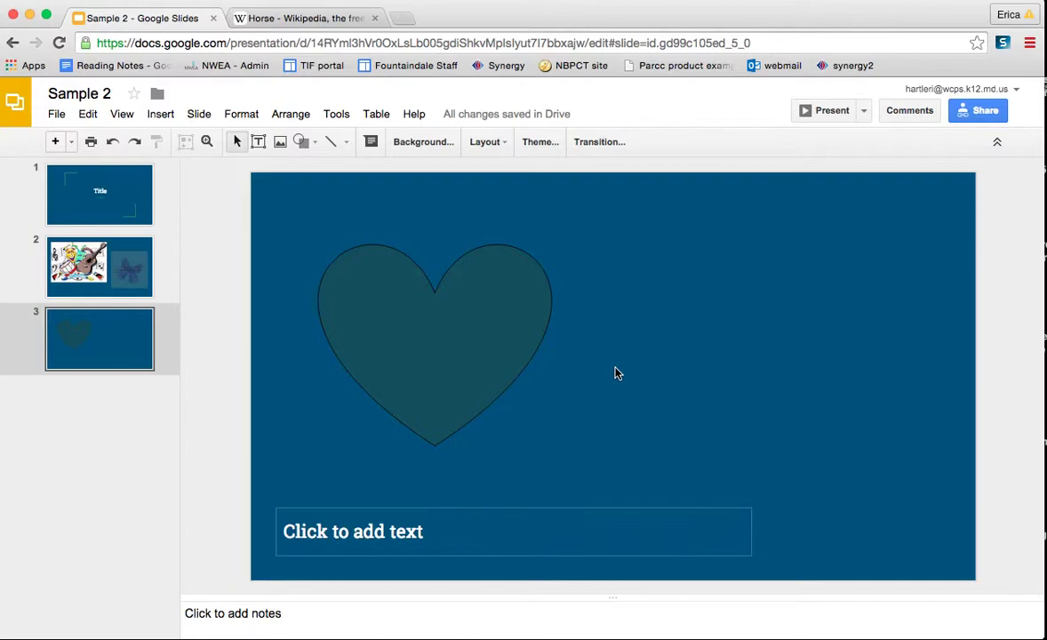
Step: Type 'This is a sample image.' into the caption placeholder below the heart, correcting the typo
left_click(460, 524)
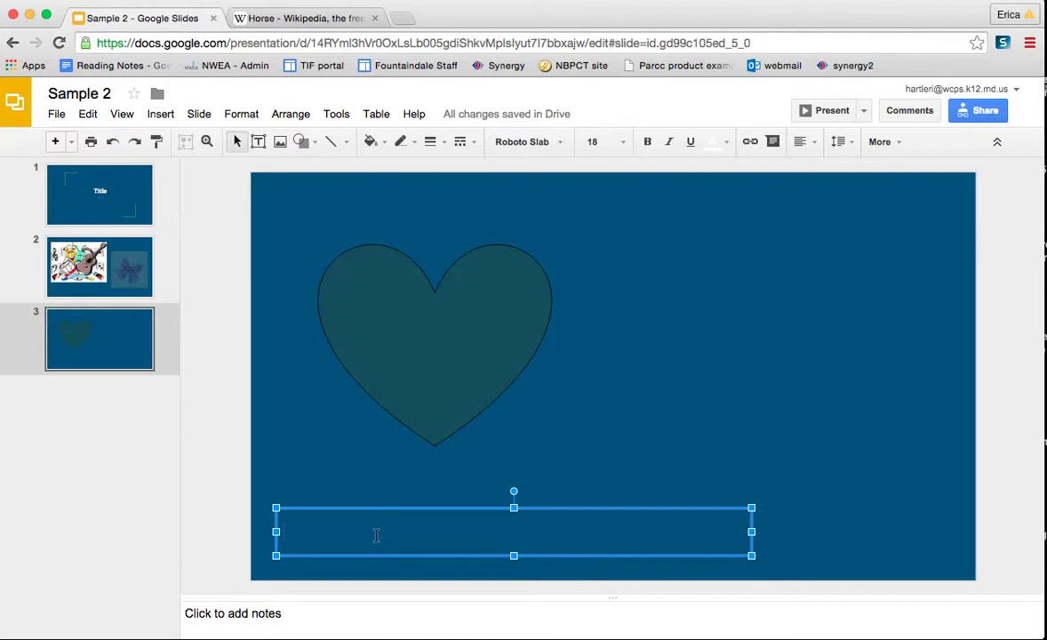
type("This is a sampel in")
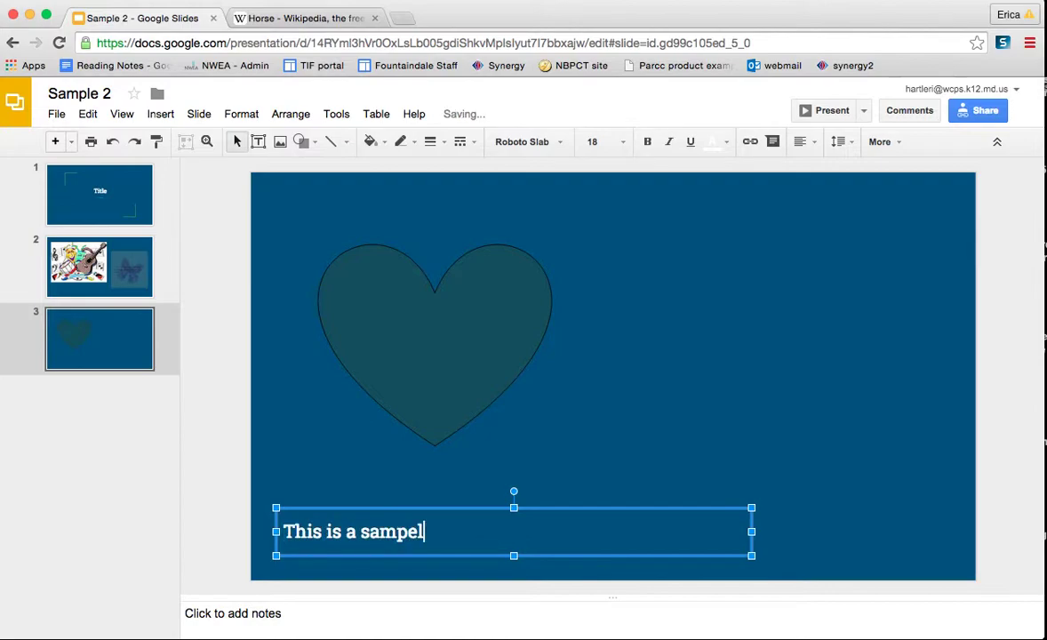
key("BackSpace")
key("BackSpace")
key("BackSpace")
key("BackSpace")
key("BackSpace")
type("le image.")
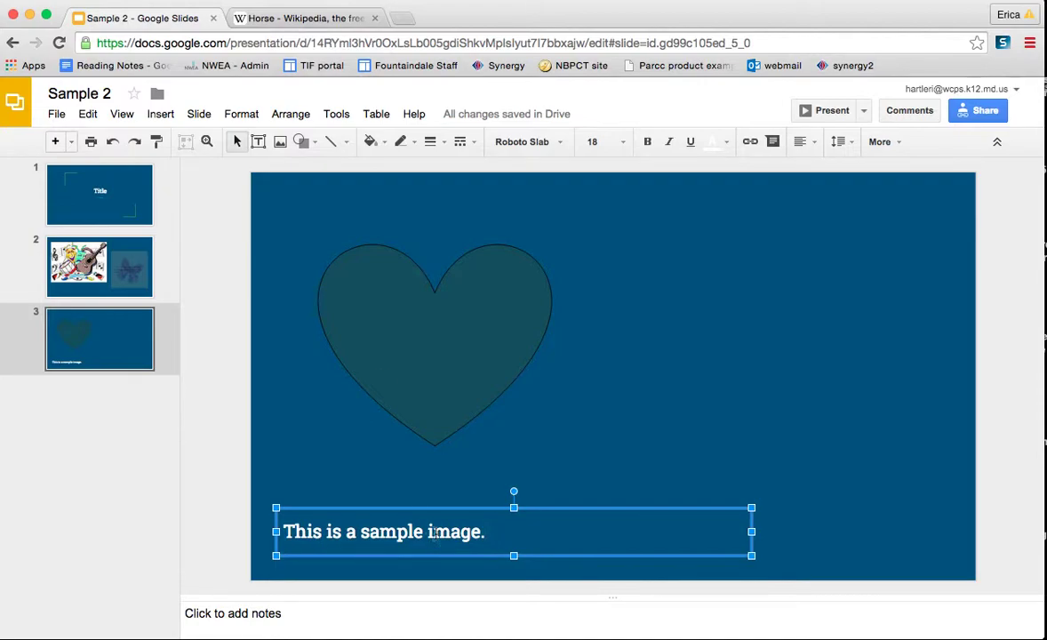
Step: Copy the National Geographic link from the Google 'horses' results, then return to the Sample 2 tab
left_click(287, 18)
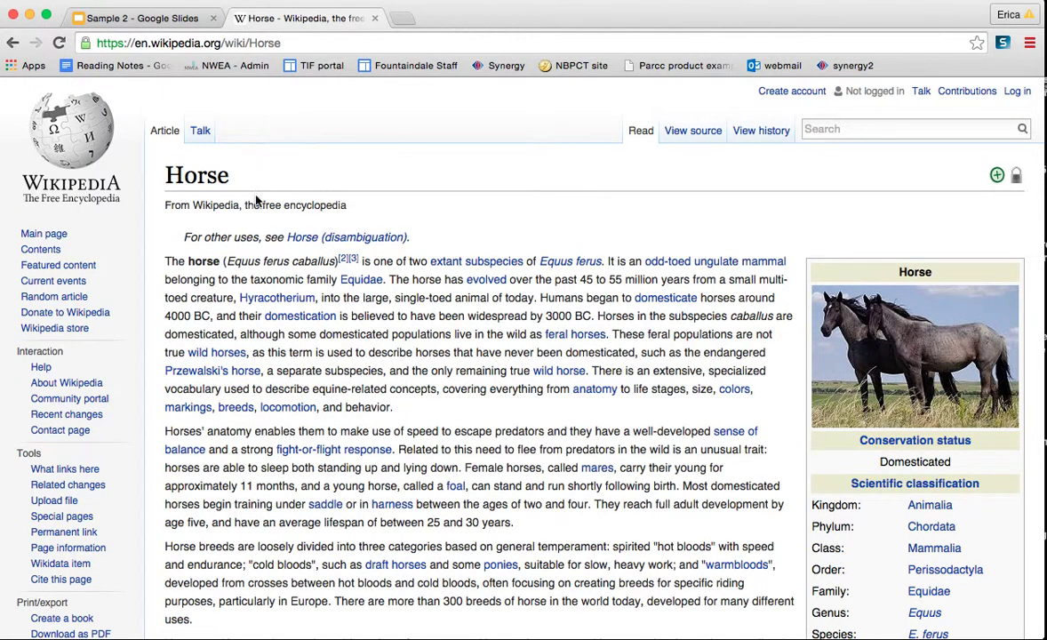
left_click(12, 42)
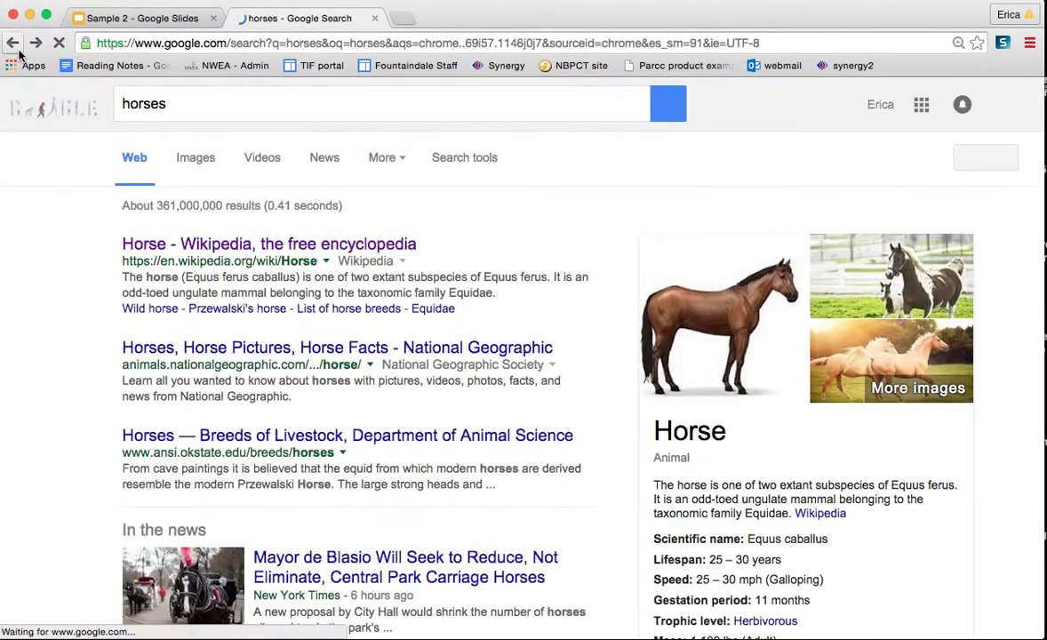
scroll(213, 302, "down", 1)
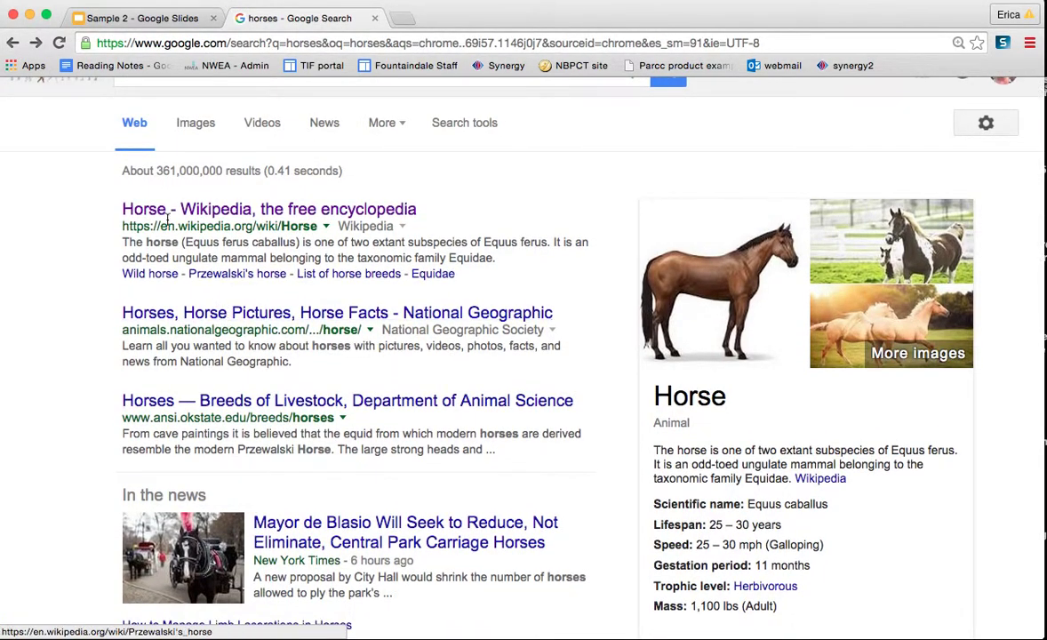
right_click(282, 322)
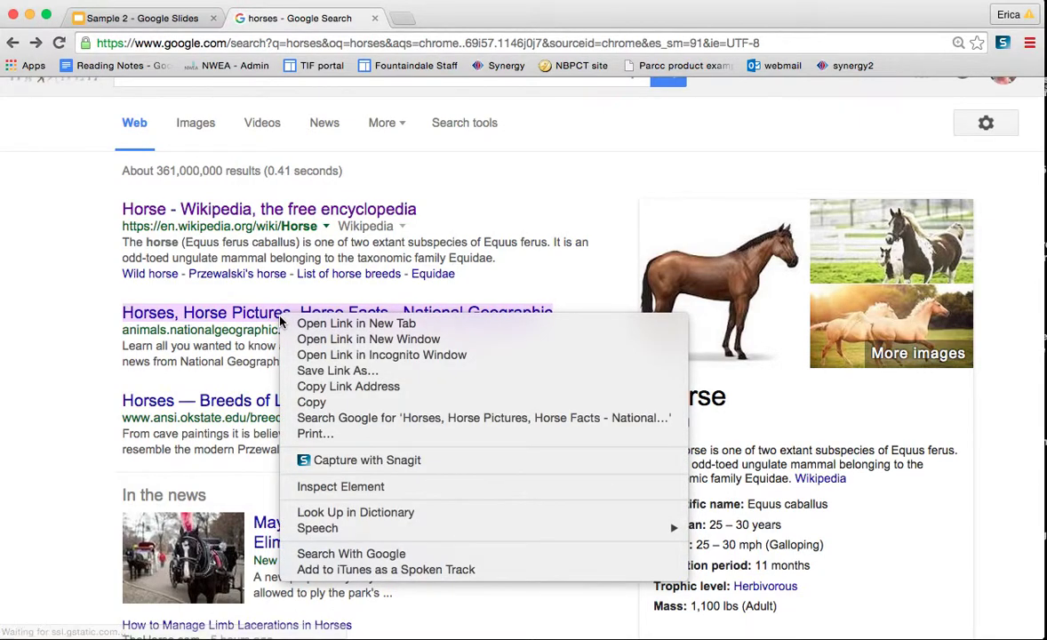
left_click(310, 386)
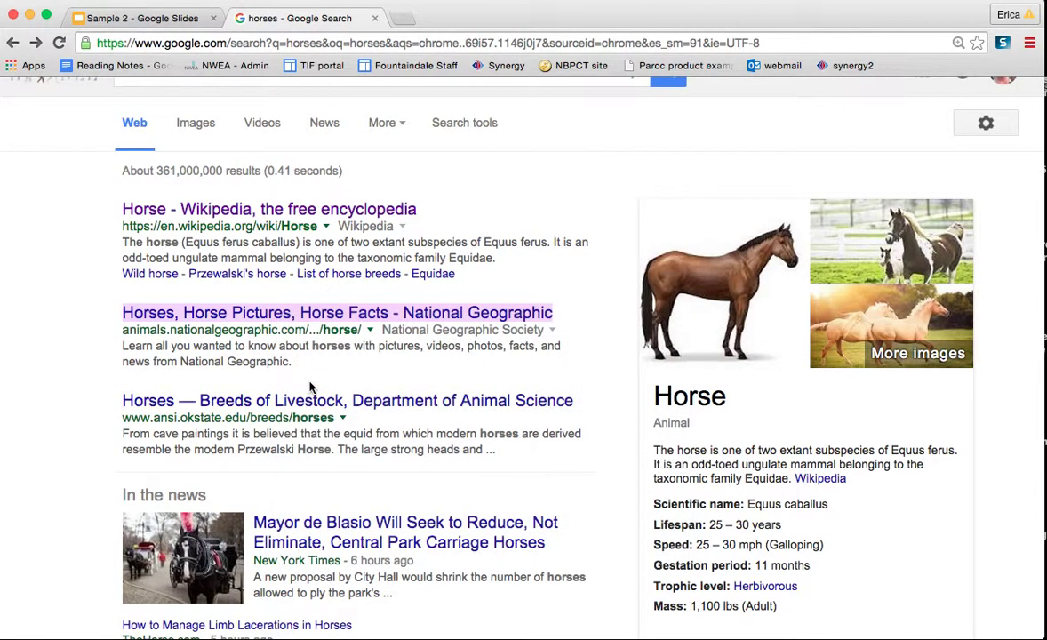
left_click(175, 19)
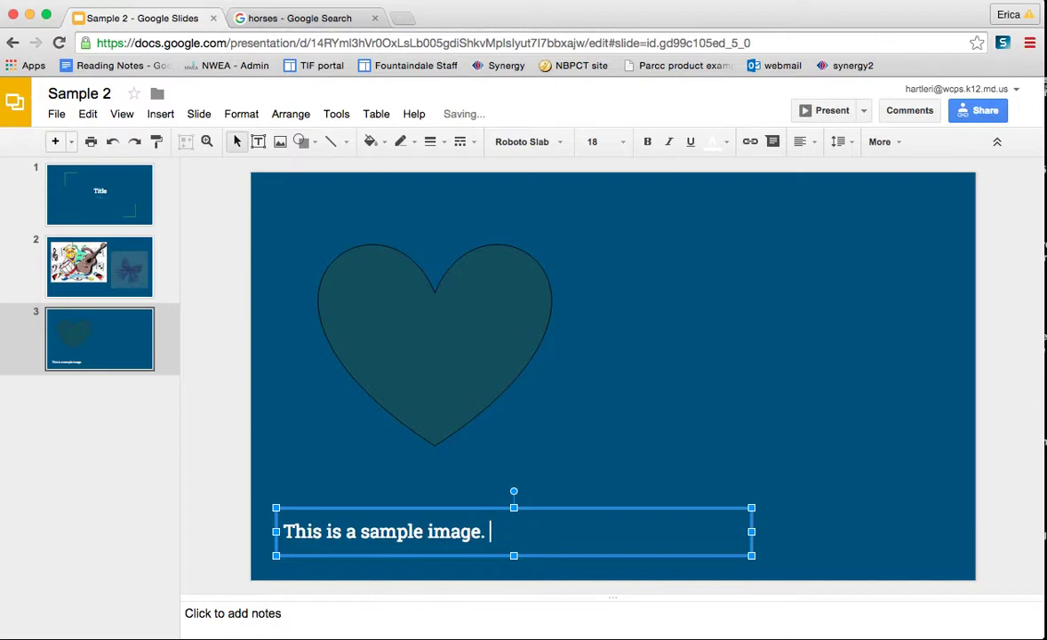
key("super+v")
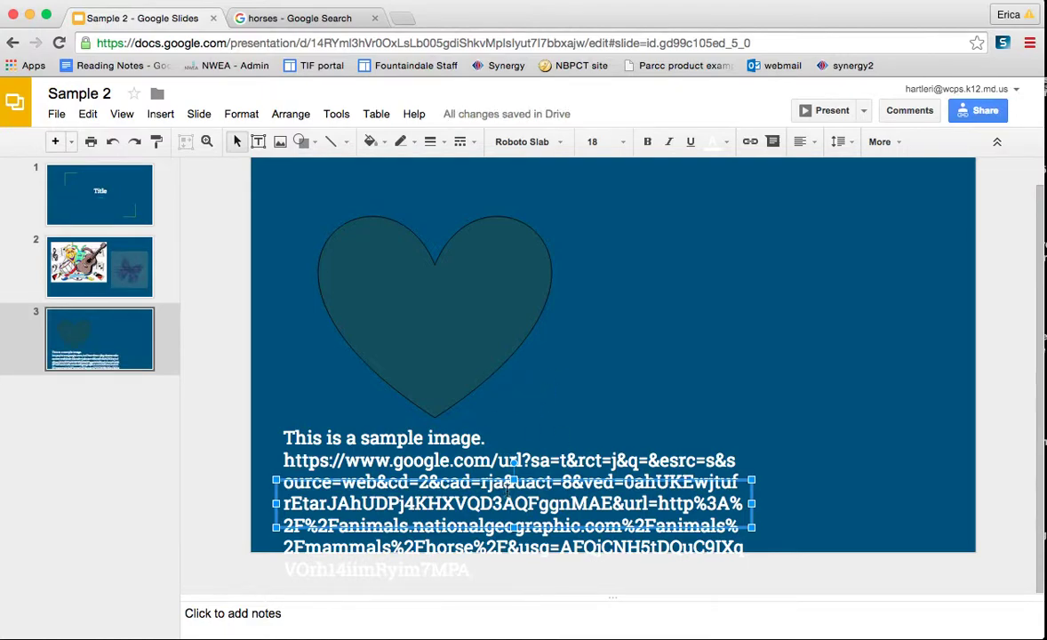
left_click(110, 140)
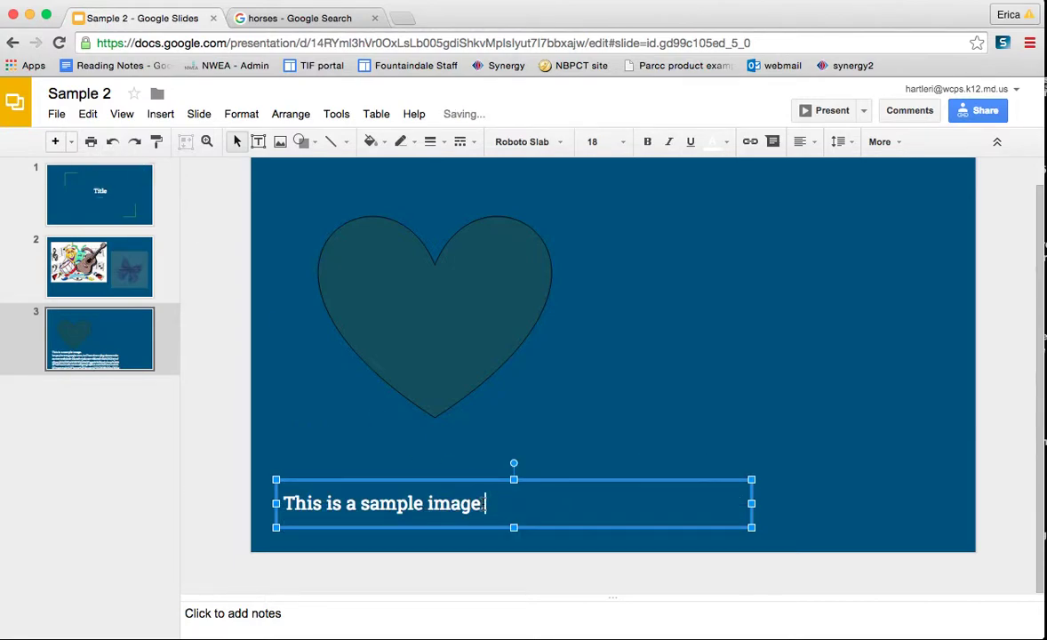
left_click_drag(484, 503, 429, 503)
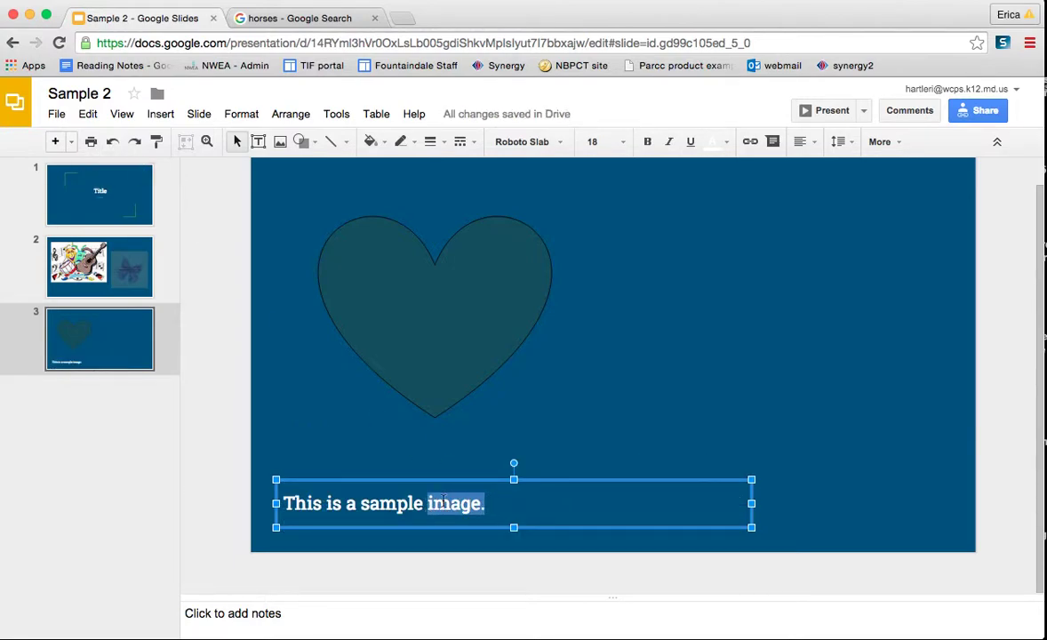
left_click(430, 440)
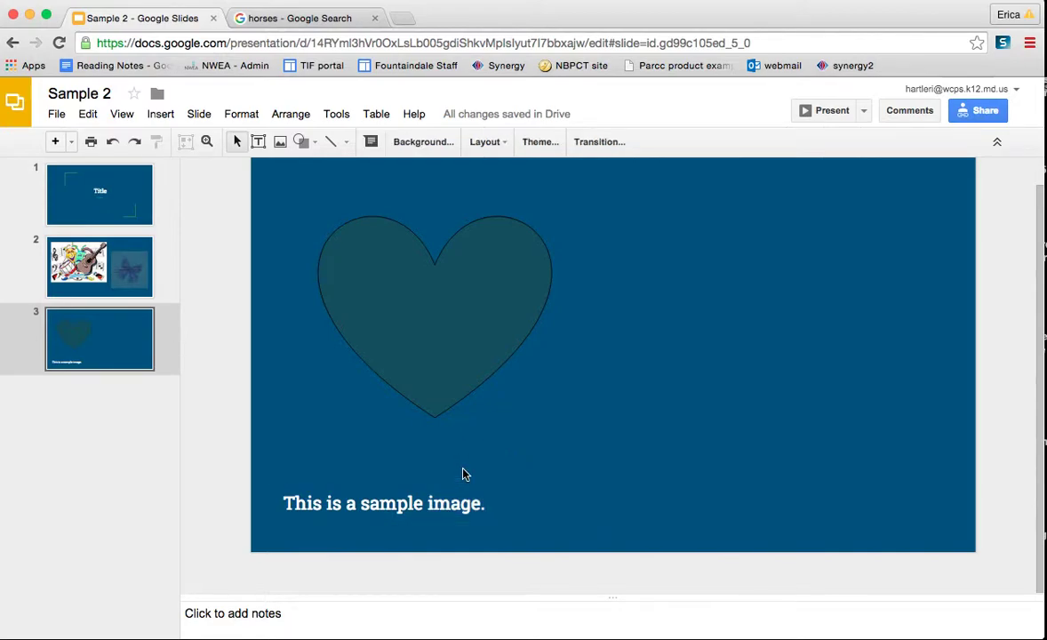
left_click(479, 515)
Step: Hyperlink the caption word 'image' to the copied National Geographic URL
left_click_drag(481, 503, 429, 503)
right_click(430, 503)
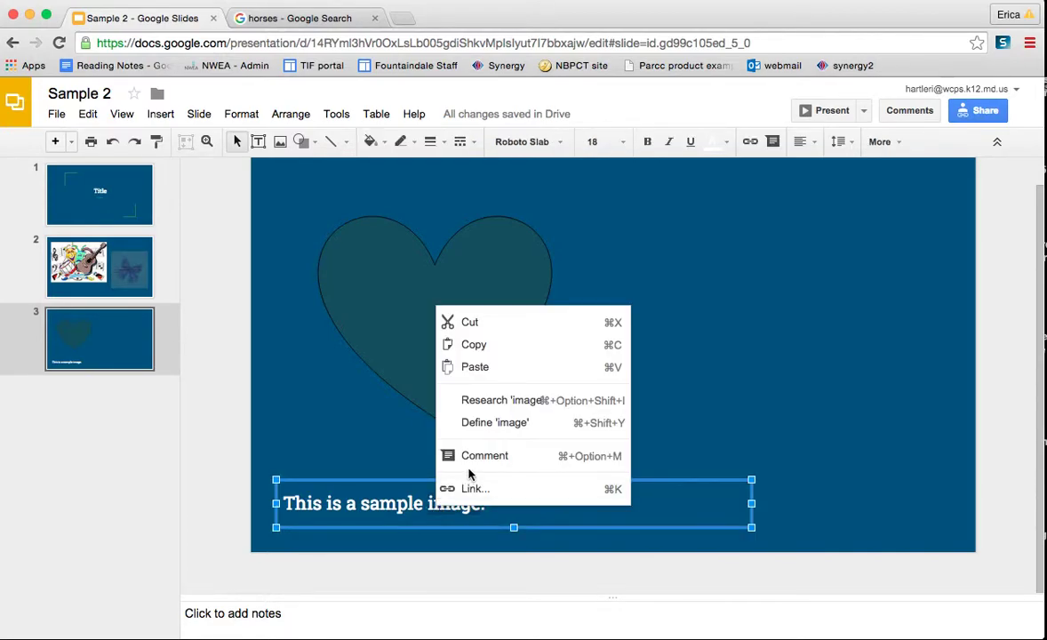
left_click(472, 490)
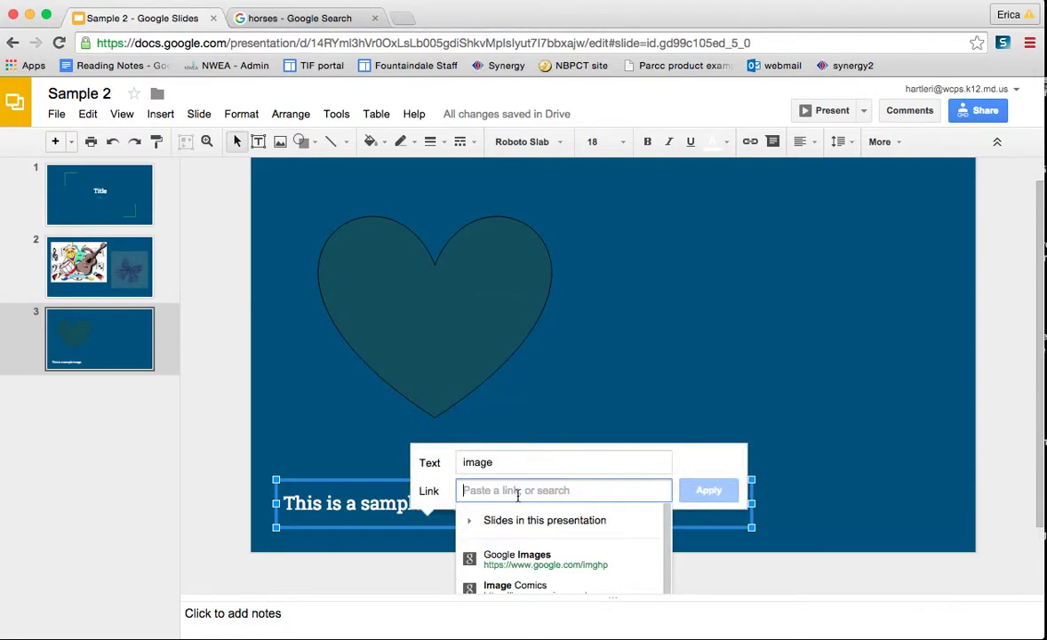
key("super+v")
left_click(708, 490)
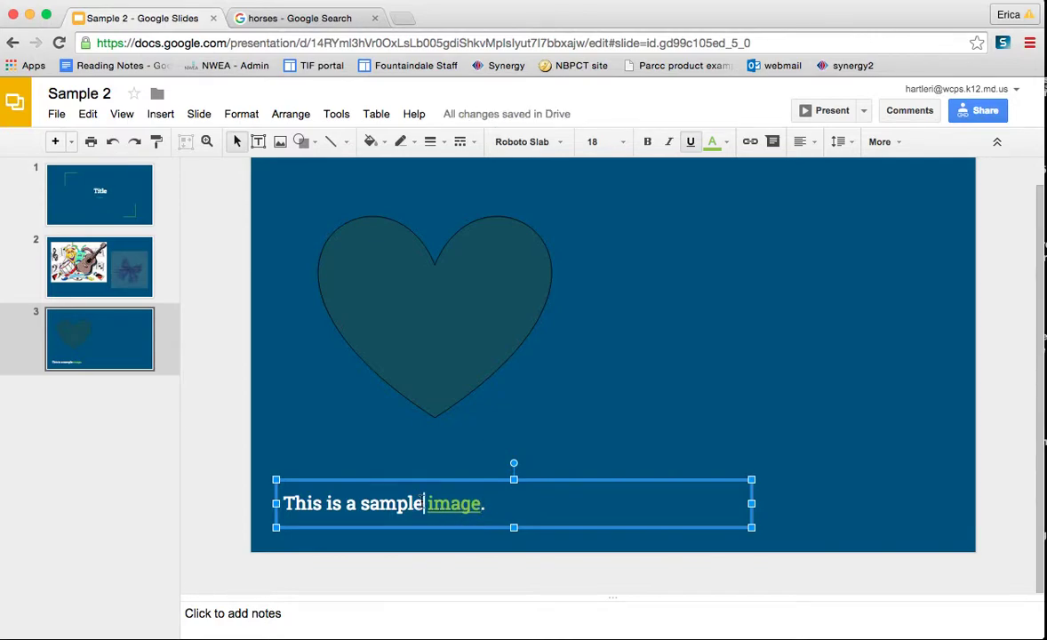
Step: Cancel two link attempts on 'sample', leaving it as plain text
left_click_drag(424, 503, 362, 504)
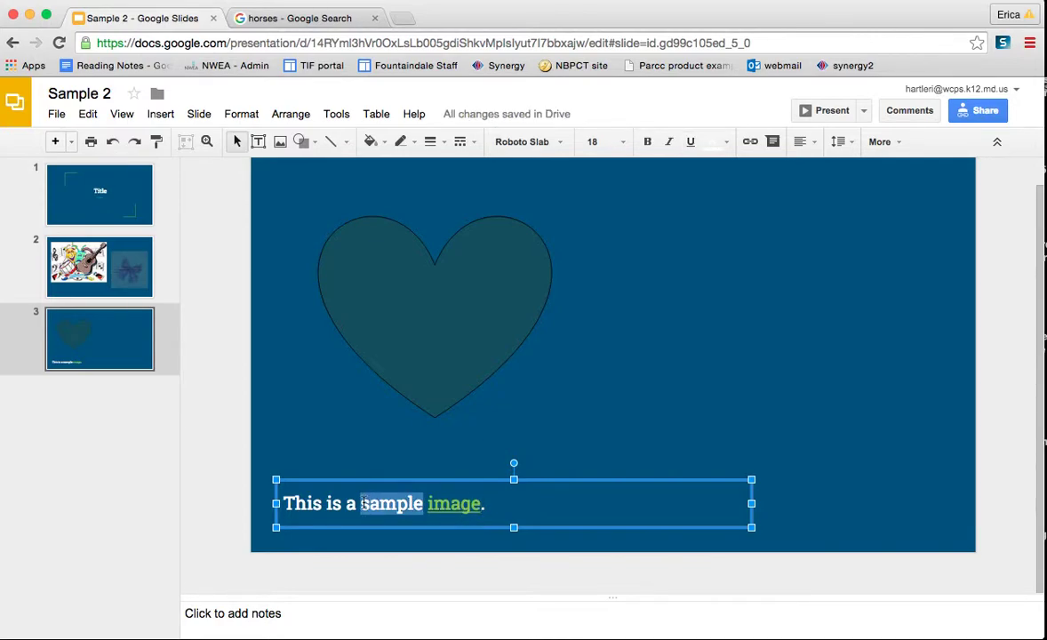
key("super+k")
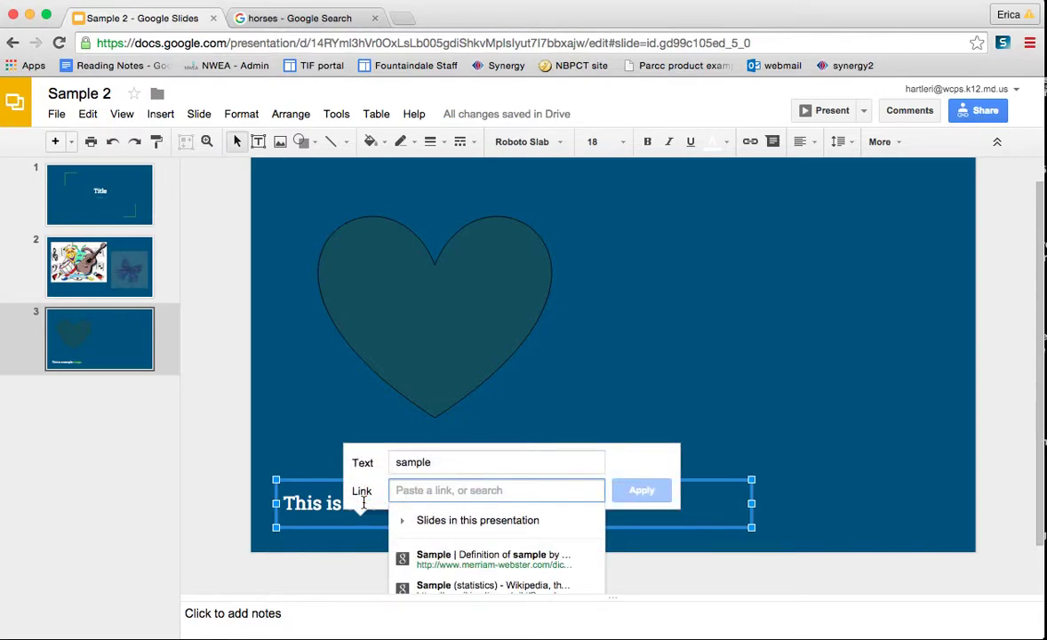
left_click(696, 402)
left_click_drag(423, 503, 360, 504)
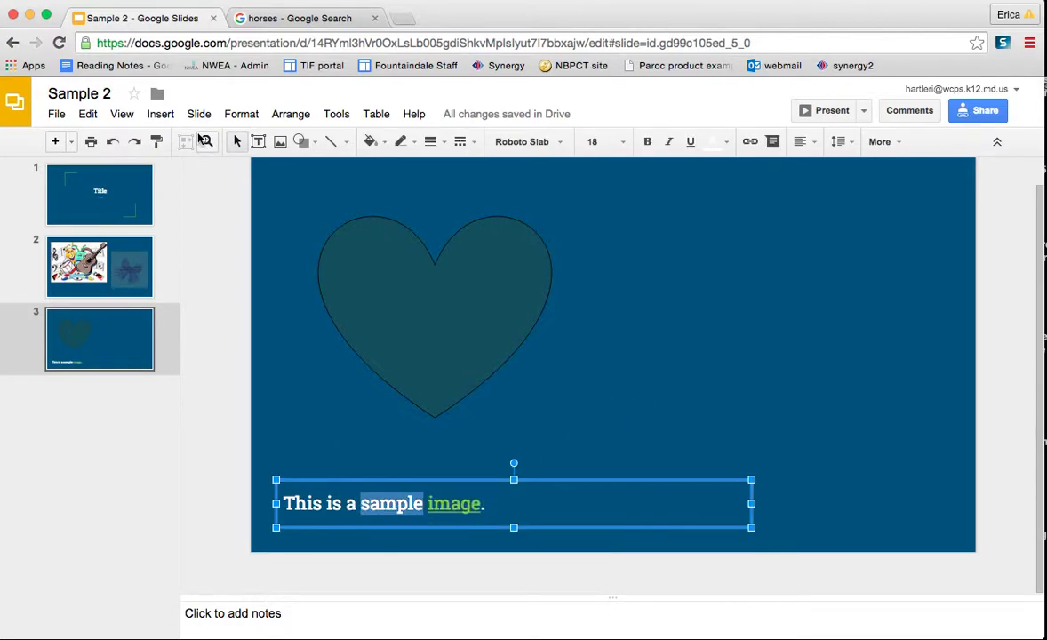
right_click(396, 503)
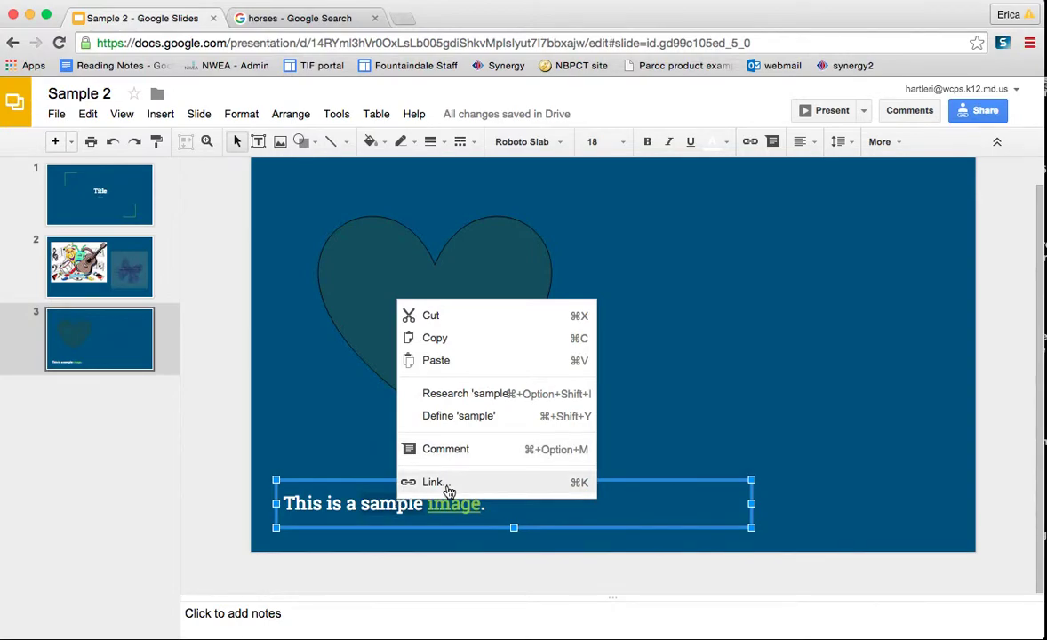
left_click(696, 446)
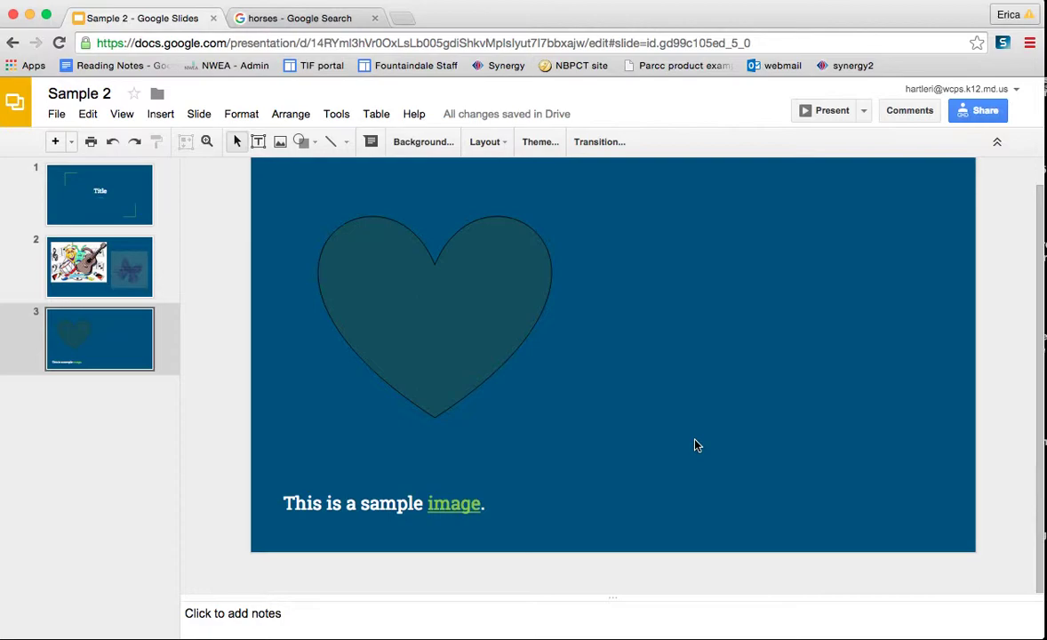